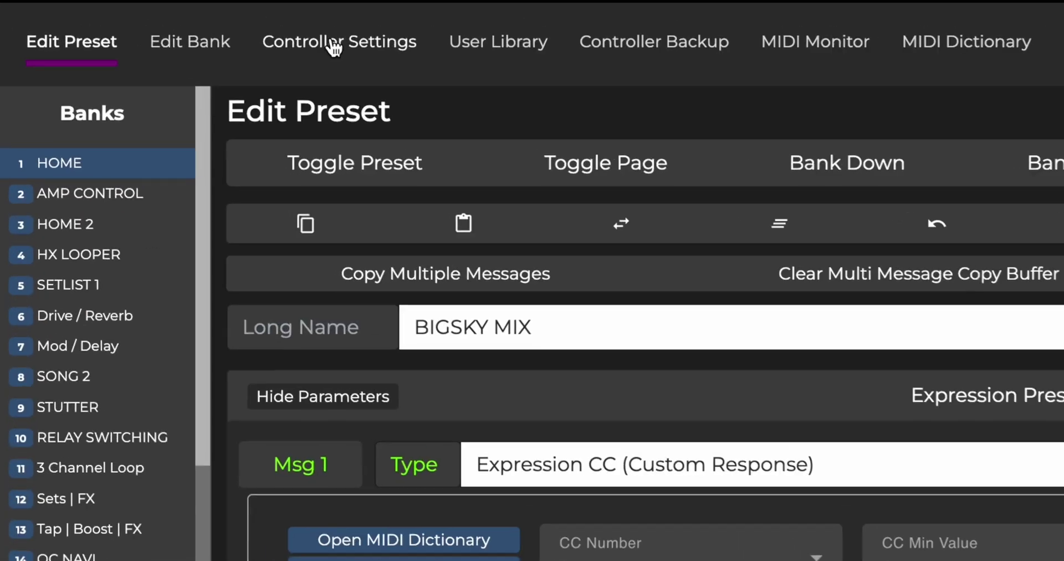
- In Controller Settings, change Omniport 1 from TRS Aux Switch to Expression
{"action": "left_click", "coordinate": [334, 42]}
{"action": "scroll", "coordinate": [494, 138], "scroll_direction": "down", "scroll_amount": 5}
{"action": "left_click", "coordinate": [395, 54]}
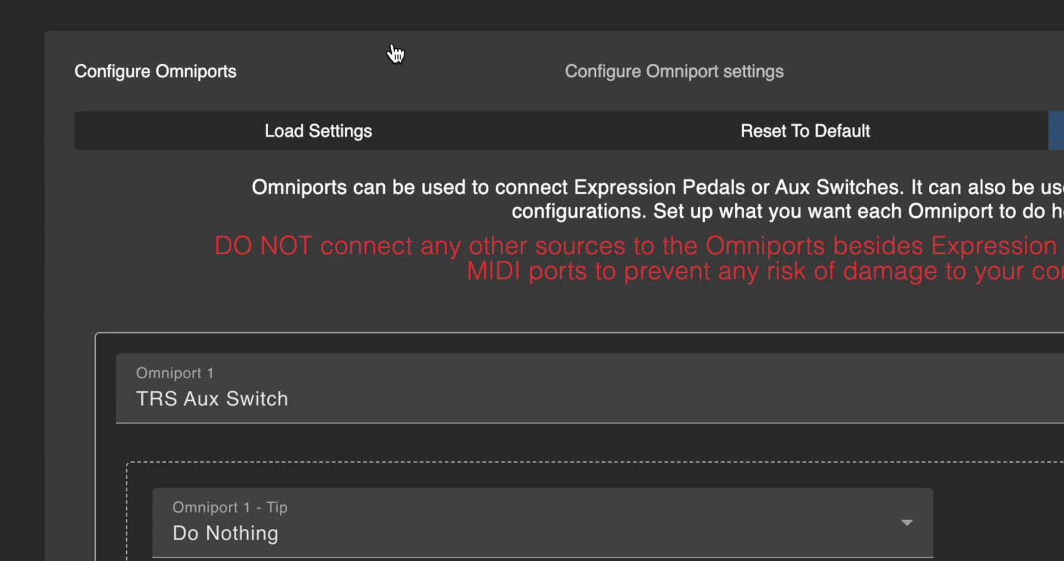
{"action": "scroll", "coordinate": [292, 400], "scroll_direction": "down", "scroll_amount": 3}
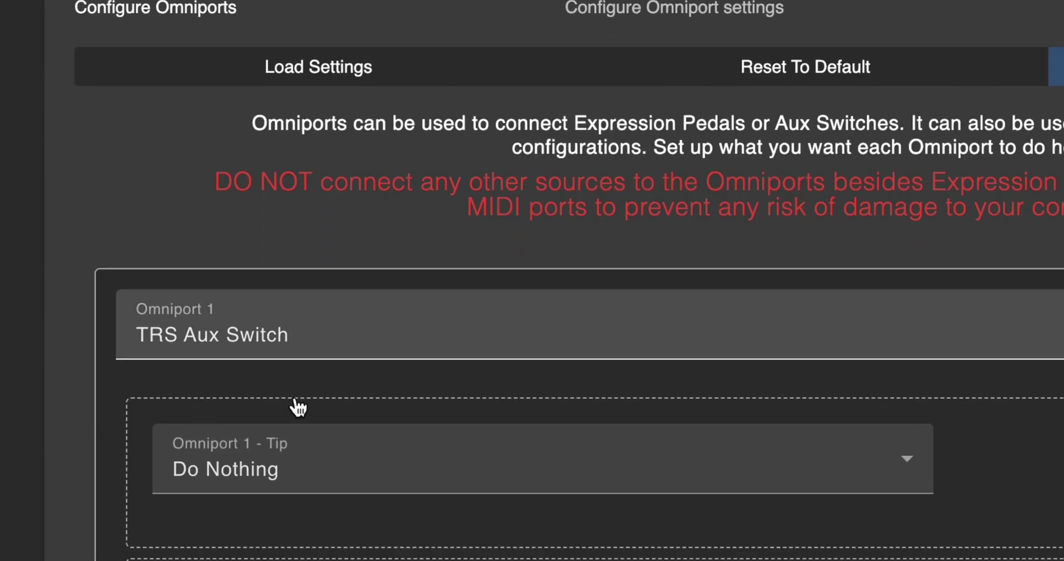
{"action": "scroll", "coordinate": [298, 391], "scroll_direction": "down", "scroll_amount": 3}
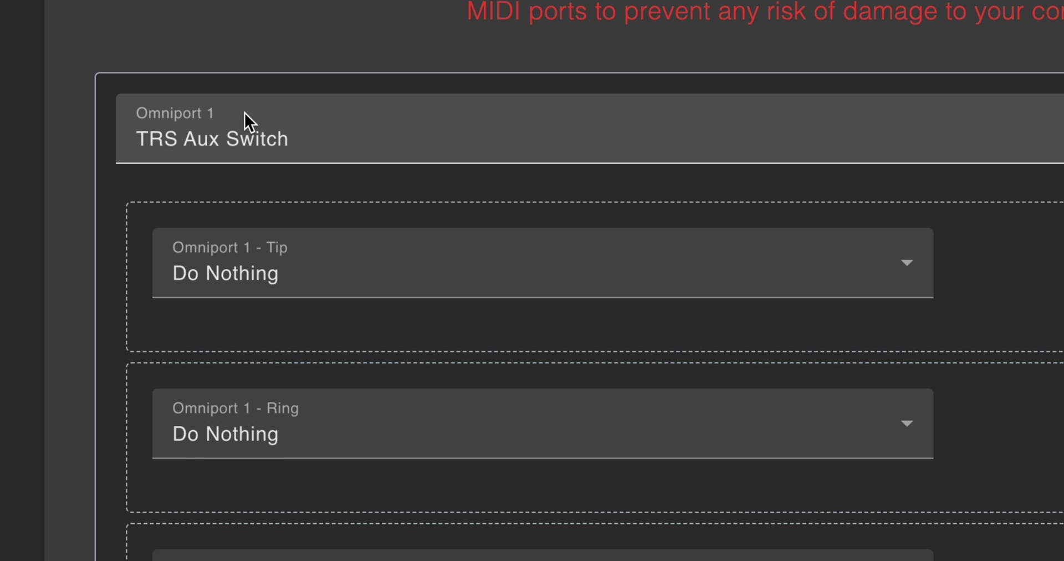
{"action": "scroll", "coordinate": [247, 118], "scroll_direction": "down", "scroll_amount": 1}
{"action": "left_click", "coordinate": [317, 130]}
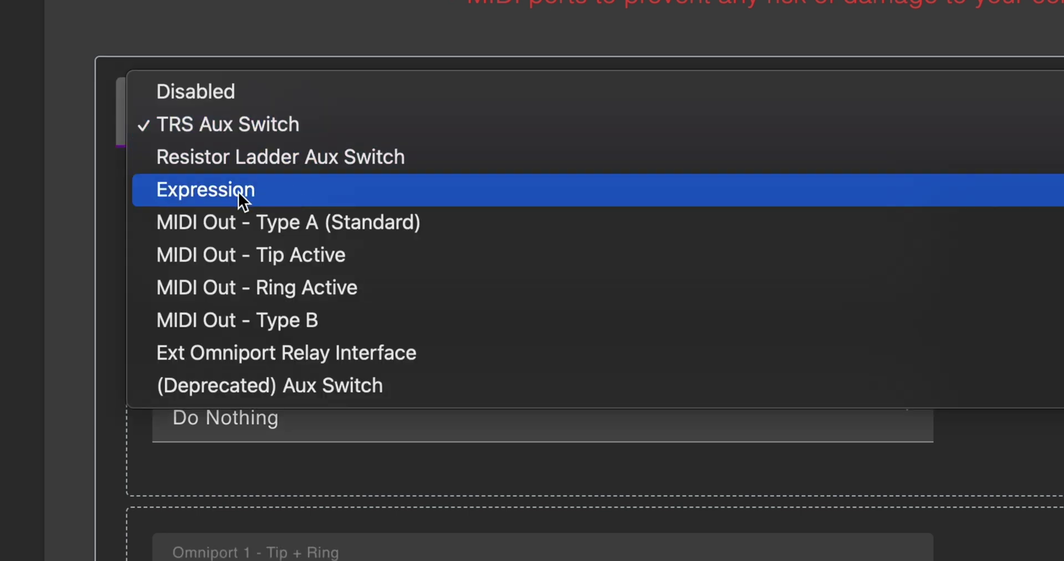
{"action": "left_click", "coordinate": [240, 200]}
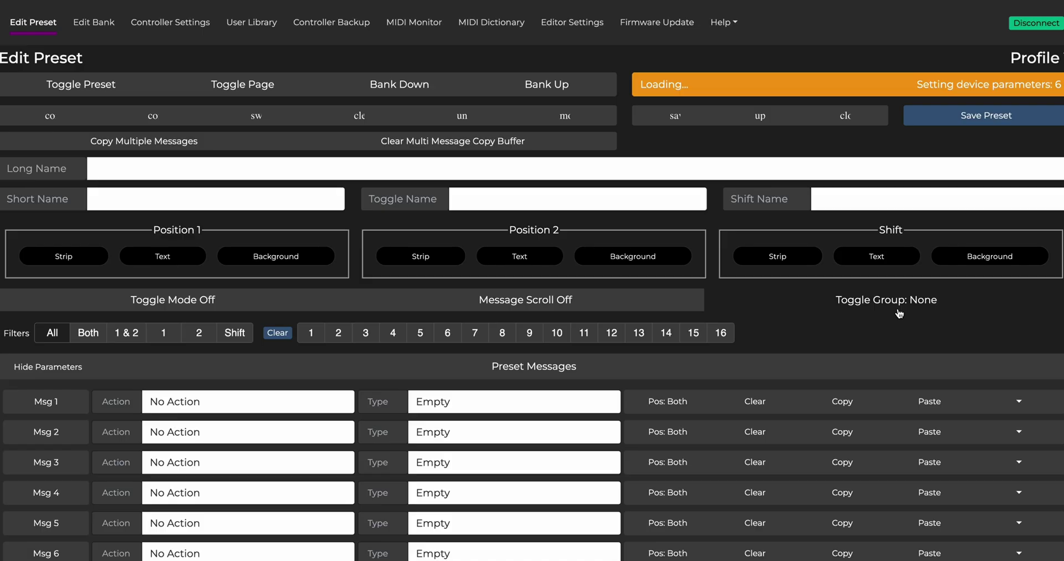
- Reopen the Omniport configuration and confirm Omniport 1's expression sensitivity stays High
{"action": "left_click", "coordinate": [183, 25]}
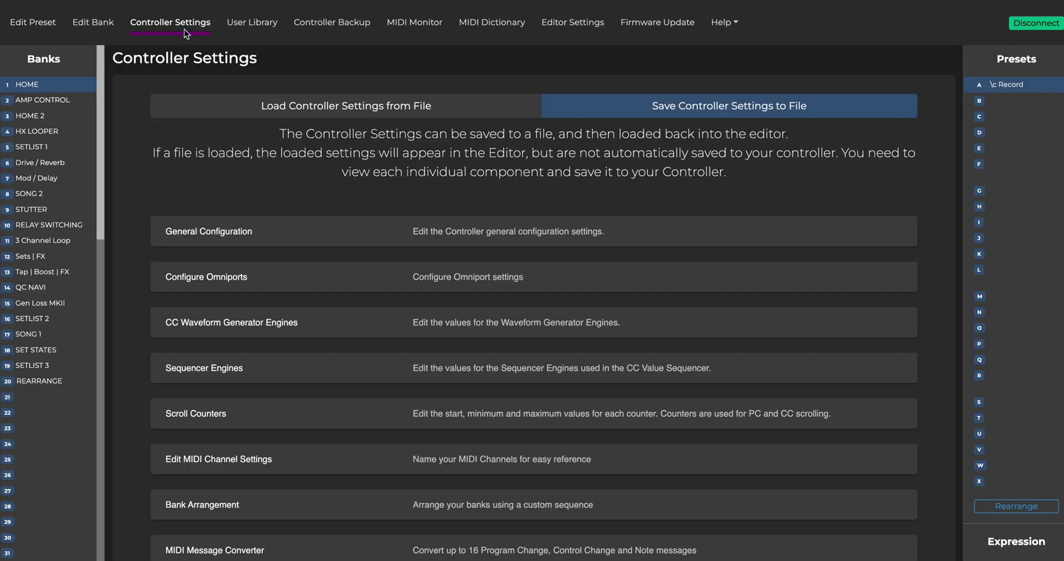
{"action": "left_click", "coordinate": [305, 275]}
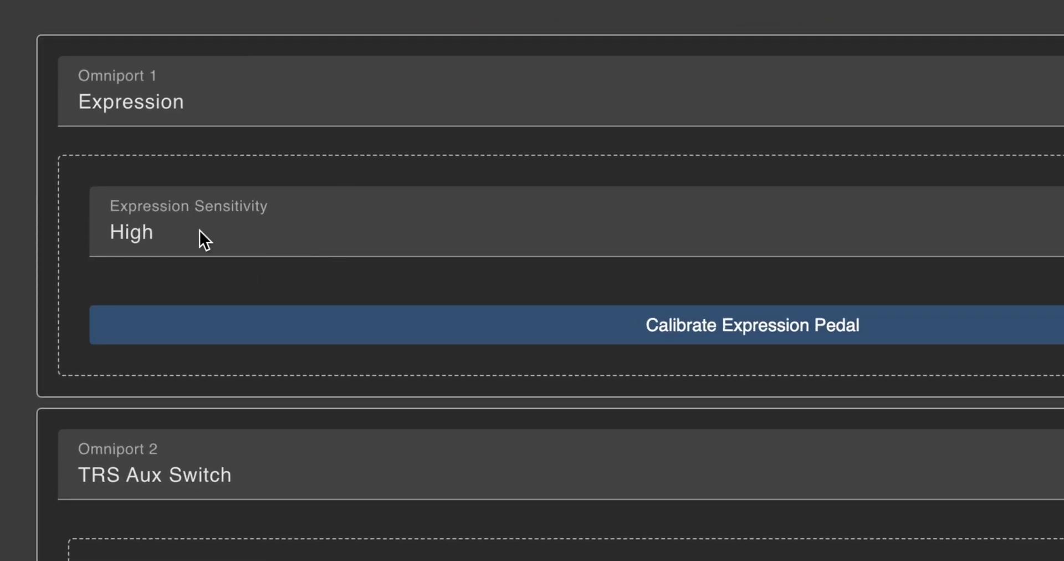
{"action": "left_click", "coordinate": [200, 231]}
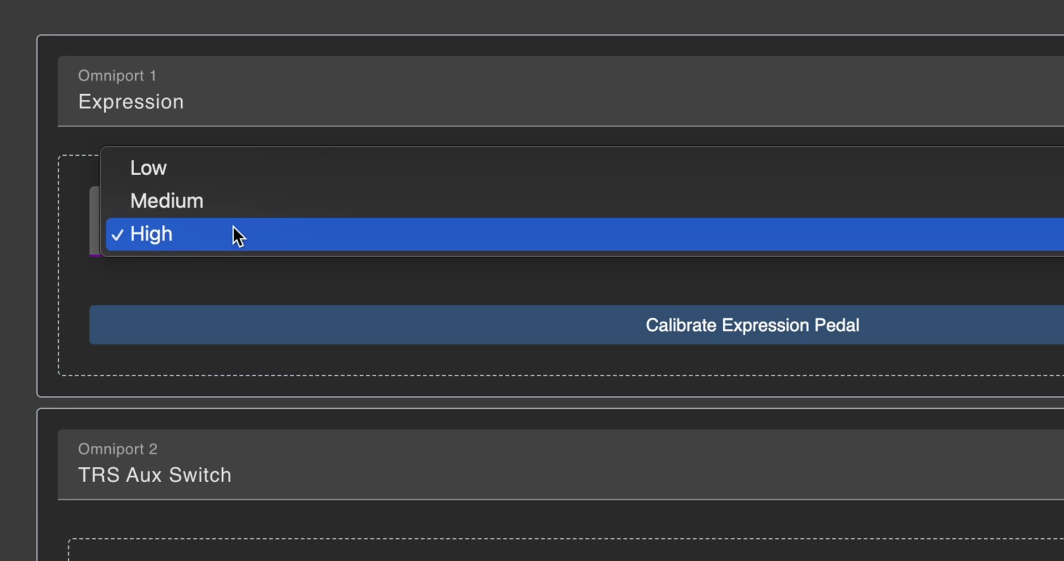
{"action": "left_click", "coordinate": [199, 231]}
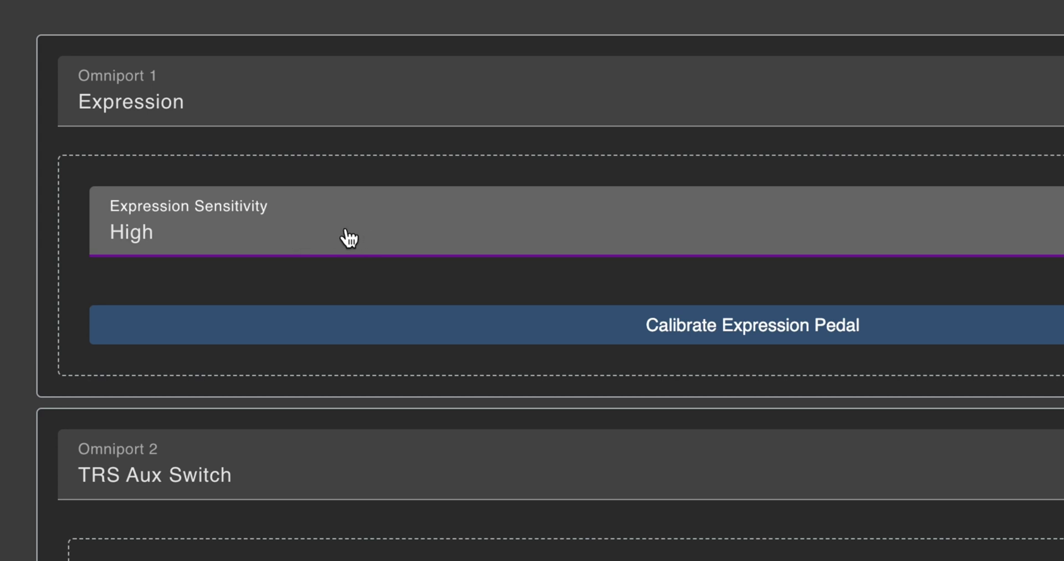
{"action": "left_click", "coordinate": [312, 240]}
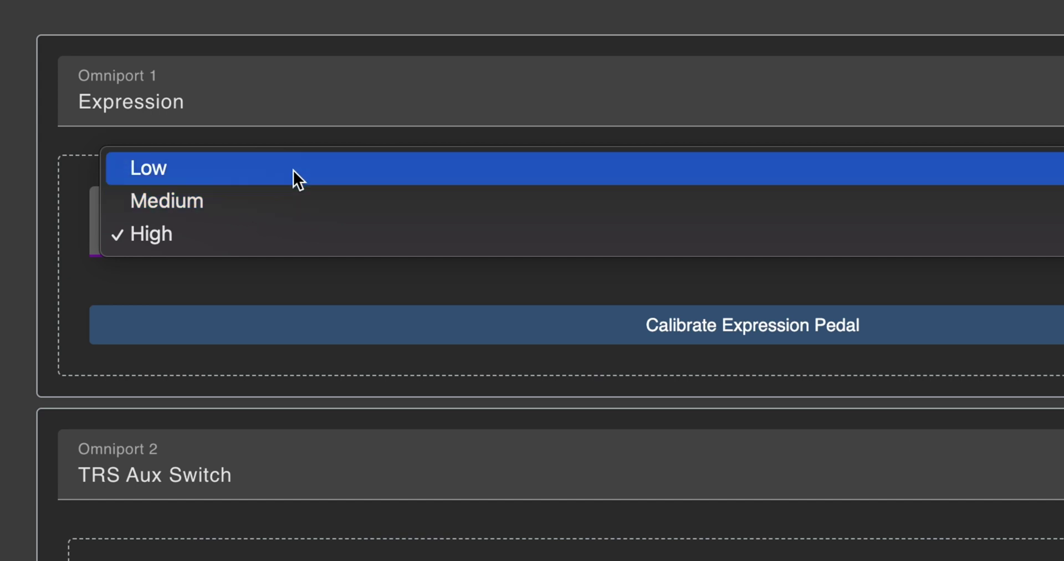
- Close the expression sensitivity list without changing it
{"action": "left_click", "coordinate": [351, 121]}
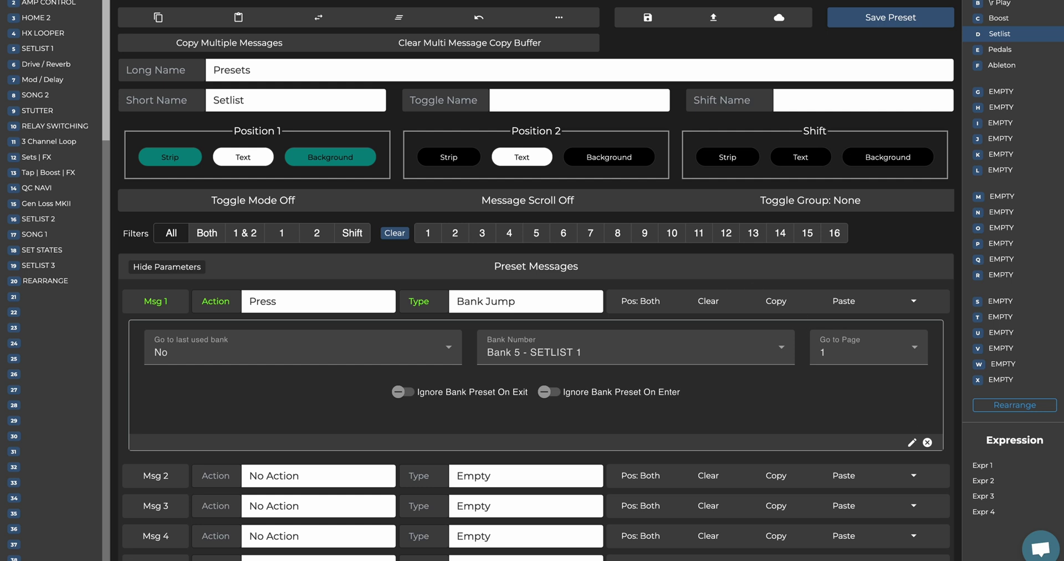
- Select the Expr 1 expression preset and load its messages for editing
{"action": "left_click", "coordinate": [988, 466]}
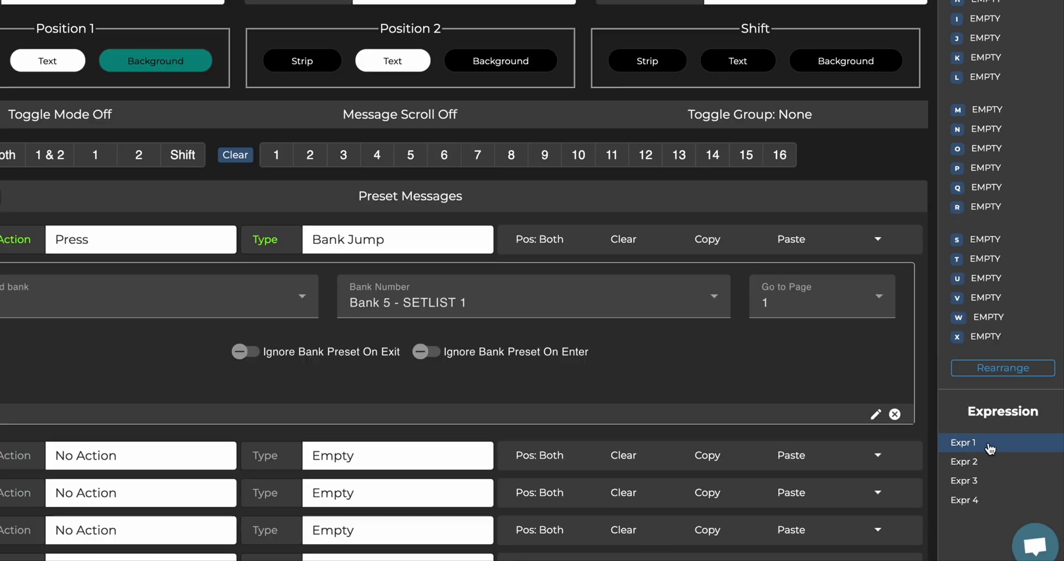
{"action": "left_click", "coordinate": [940, 374]}
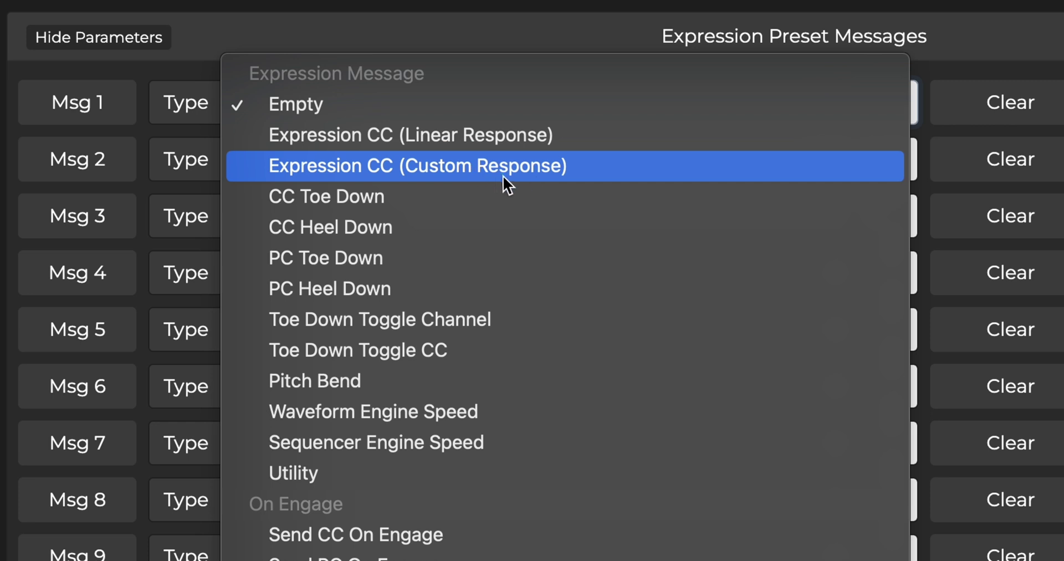
- Set Msg 1 to Expression CC (Linear Response) using Strymon > Bigsky > Mix (CC 15) from the MIDI dictionary
{"action": "left_click", "coordinate": [573, 139]}
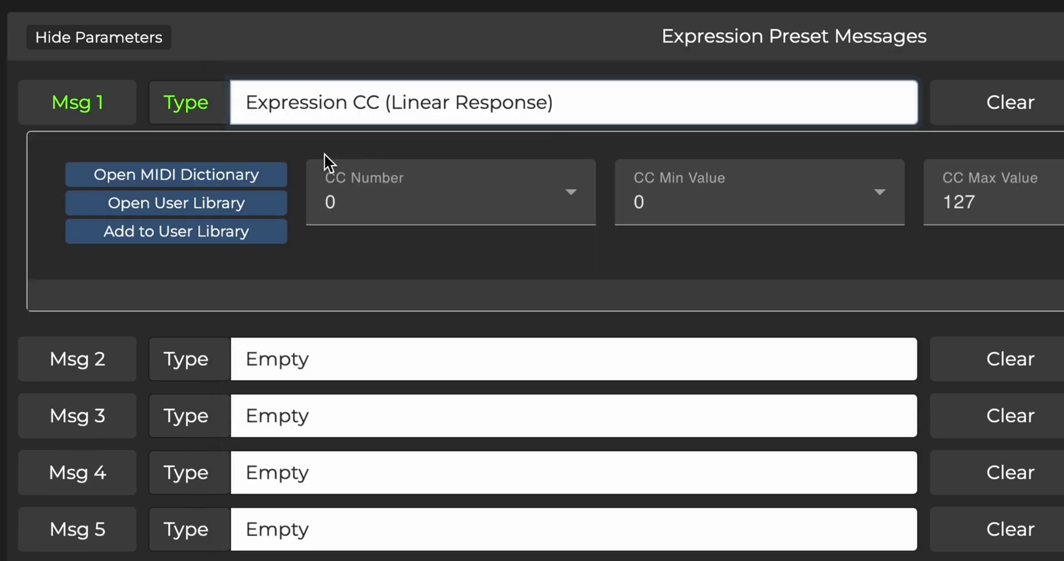
{"action": "left_click", "coordinate": [209, 176]}
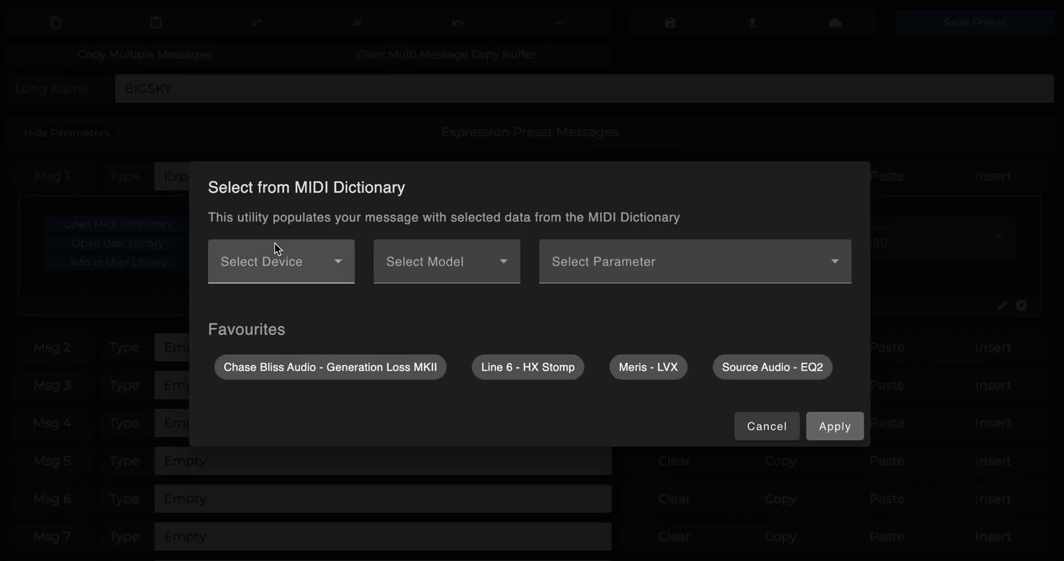
{"action": "left_click", "coordinate": [274, 244]}
{"action": "type", "text": "st"}
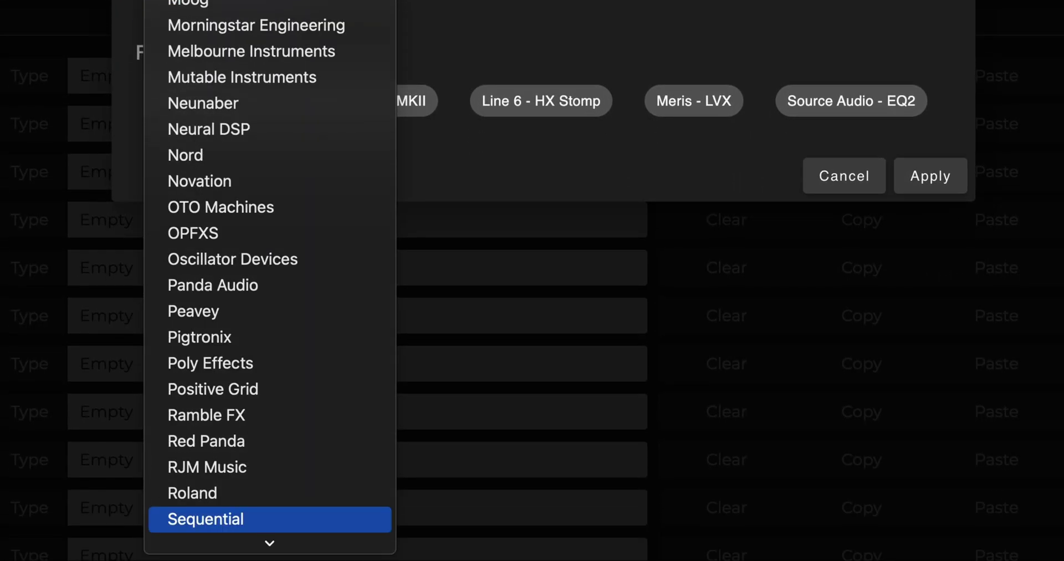
{"action": "key", "text": "Return"}
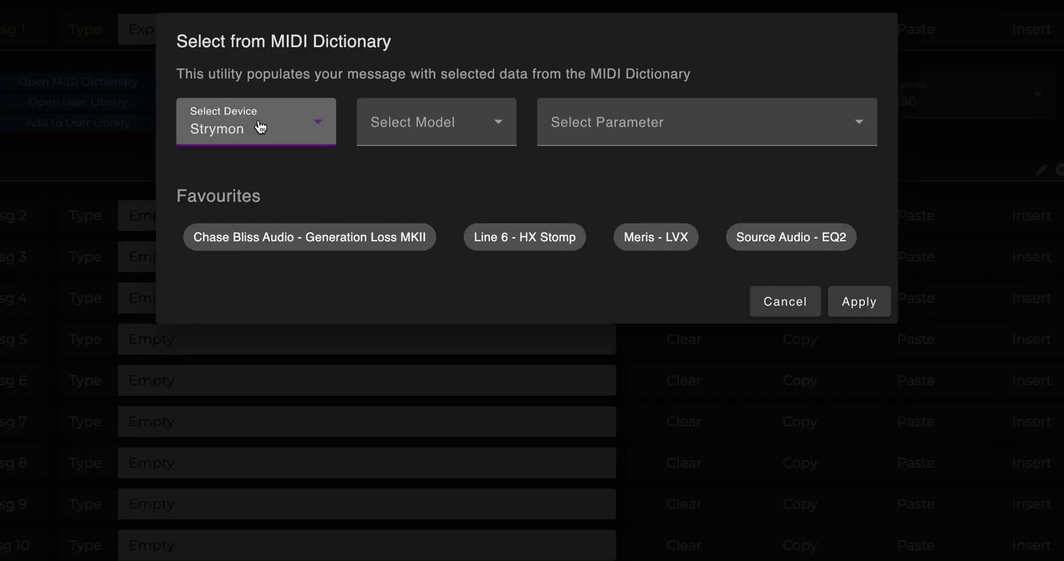
{"action": "left_click", "coordinate": [457, 146]}
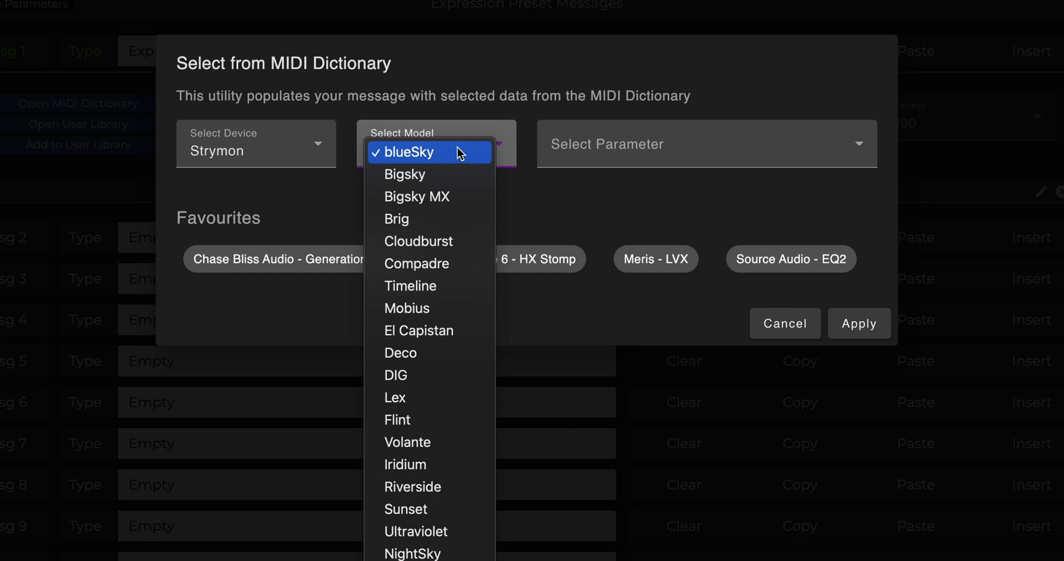
{"action": "left_click", "coordinate": [453, 175]}
{"action": "left_click", "coordinate": [712, 145]}
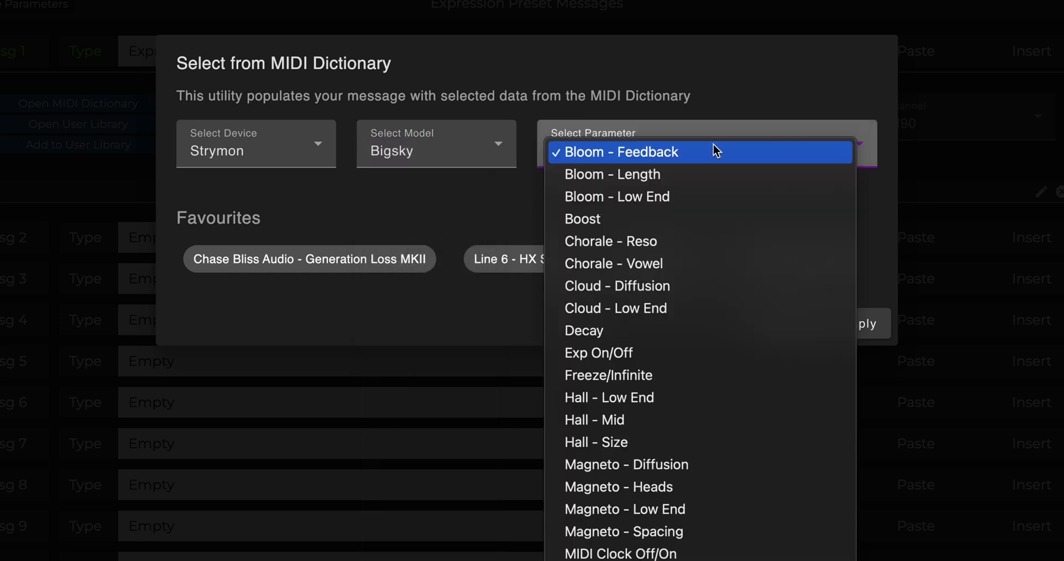
{"action": "scroll", "coordinate": [703, 223], "scroll_direction": "down", "scroll_amount": 10}
{"action": "left_click", "coordinate": [658, 51]}
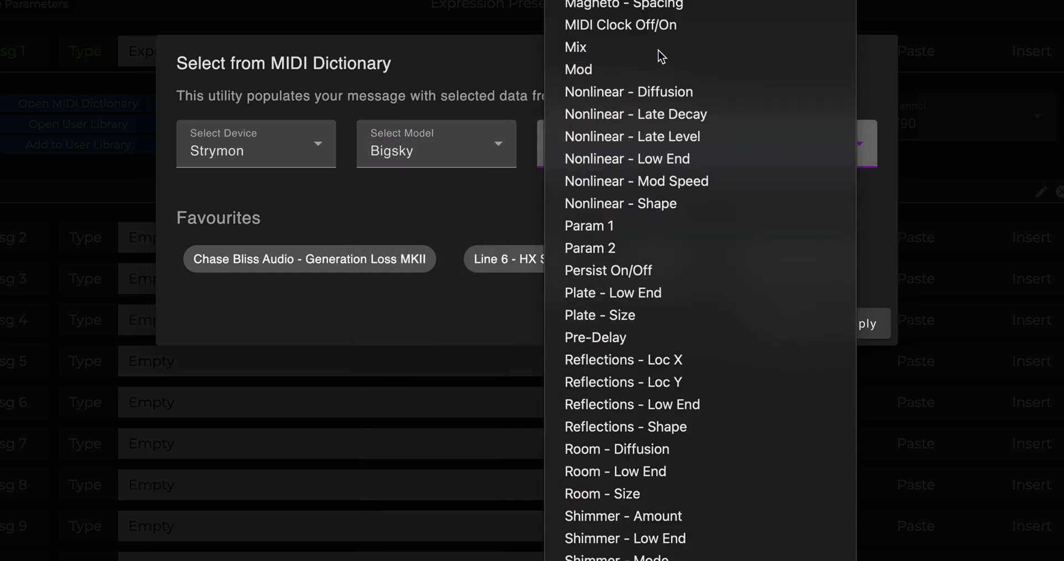
{"action": "left_click", "coordinate": [867, 326]}
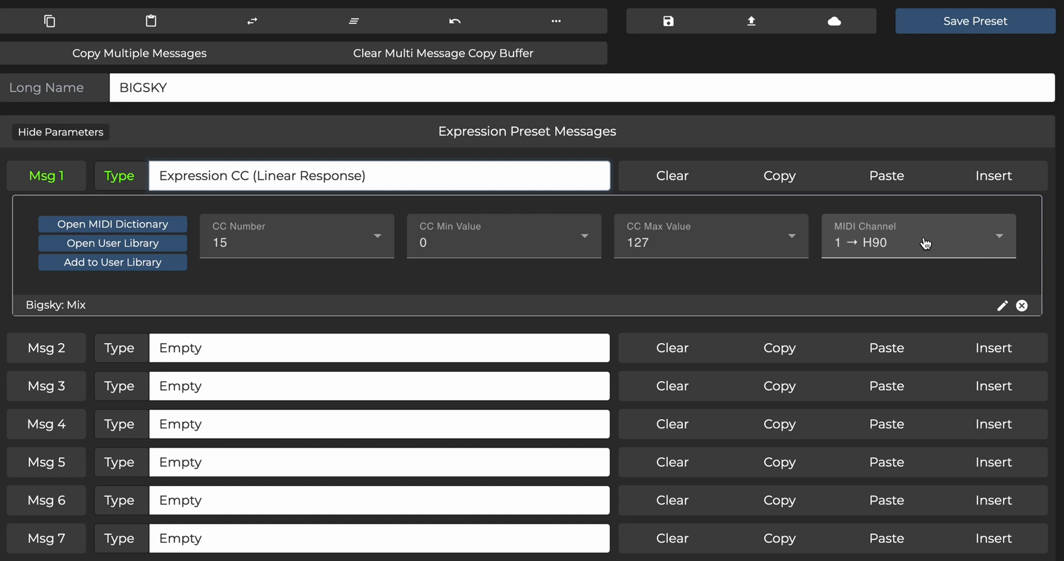
- Set Msg 1's MIDI channel to 2 → BigSky
{"action": "left_click", "coordinate": [968, 247]}
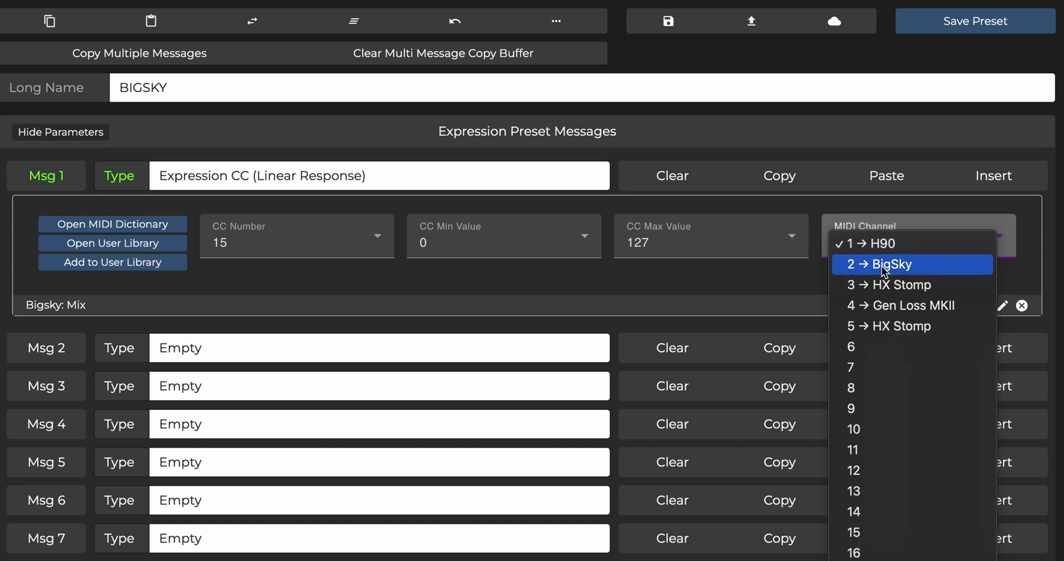
{"action": "left_click", "coordinate": [911, 265]}
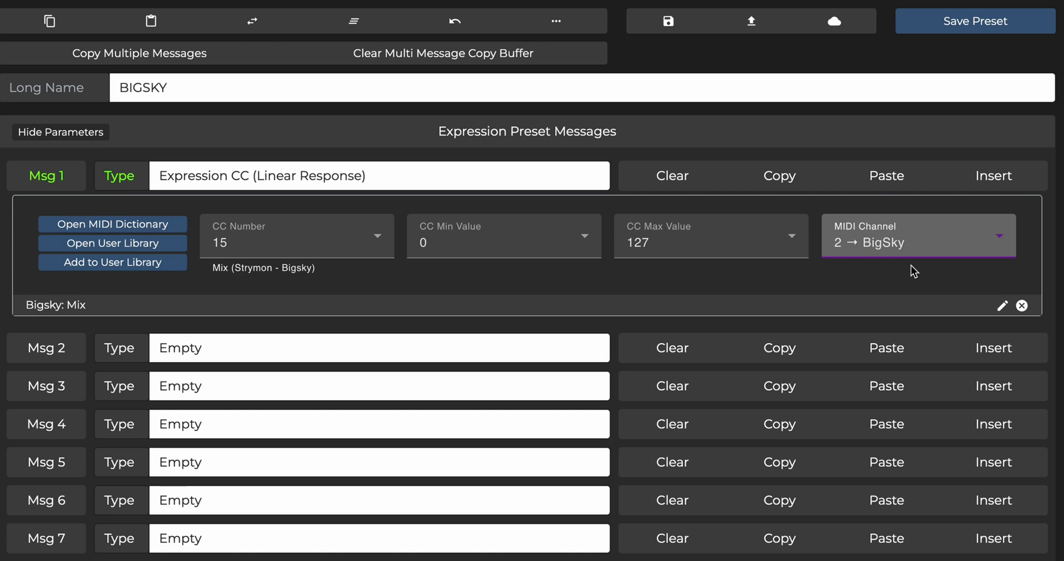
{"action": "left_click", "coordinate": [990, 241]}
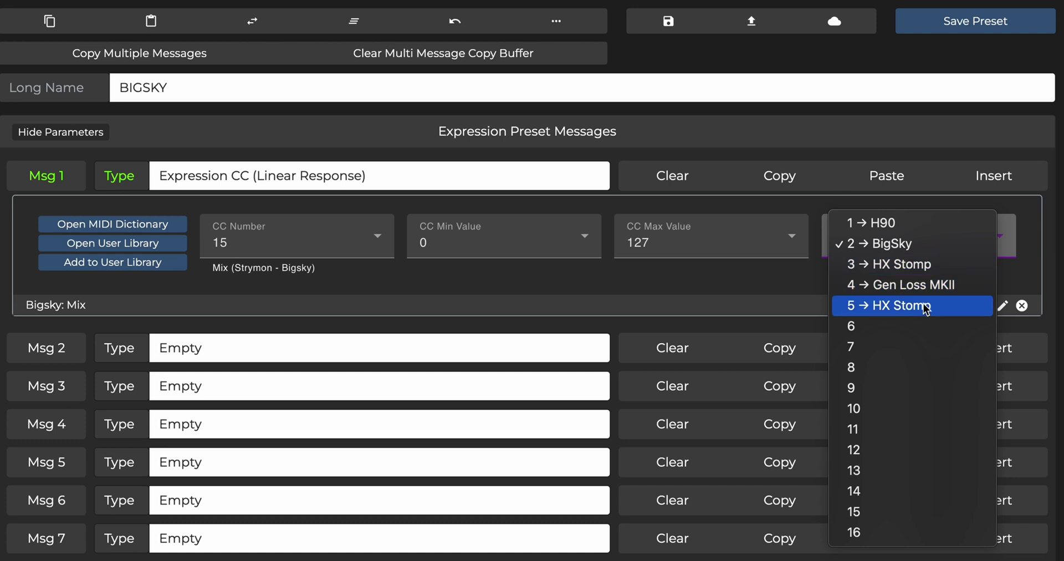
{"action": "left_click", "coordinate": [929, 244]}
- Save the BIGSKY preset with its Bigsky Mix CC 15 message on channel 2
{"action": "left_click", "coordinate": [975, 26]}
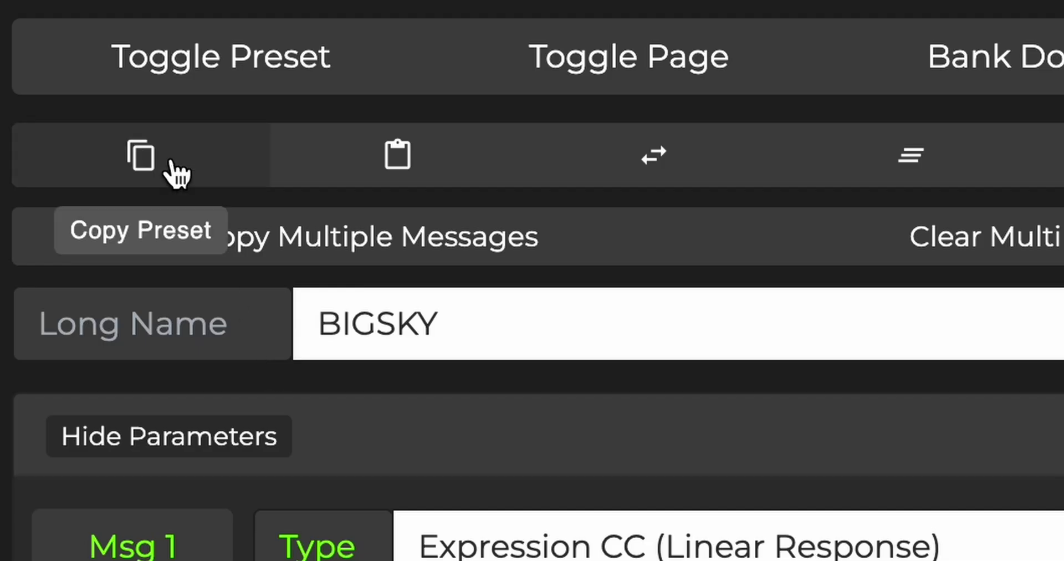
- Copy the preset, then check Msg 3's scaling factor options in the HX Stomp example preset
{"action": "left_click", "coordinate": [169, 161]}
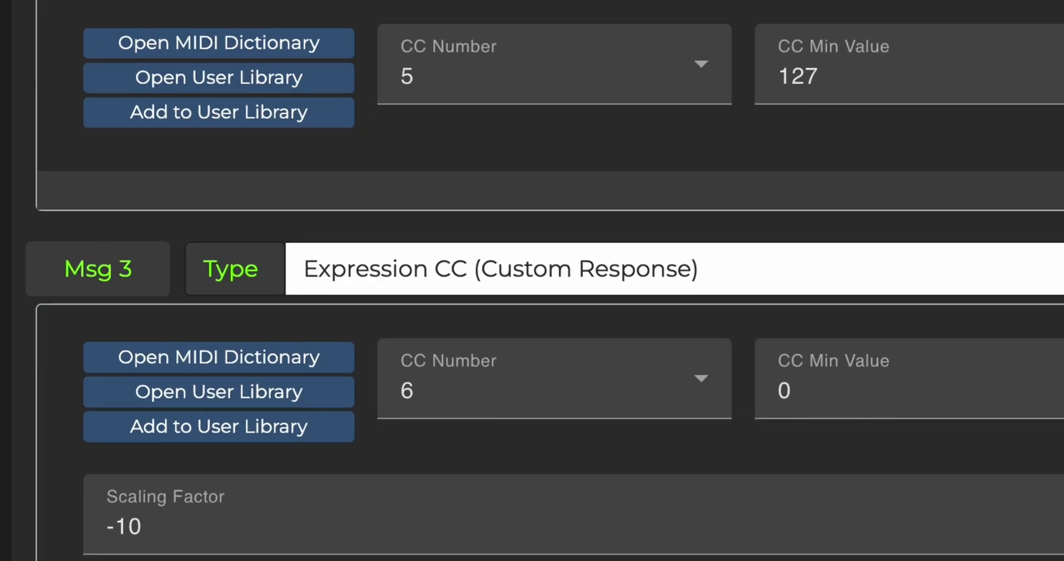
{"action": "left_click", "coordinate": [400, 525]}
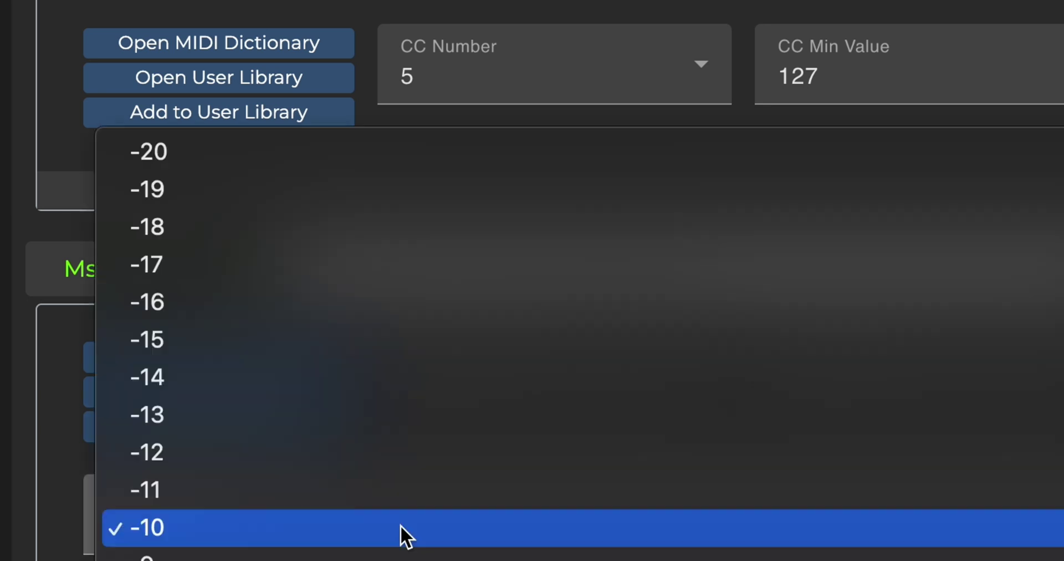
{"action": "scroll", "coordinate": [337, 266], "scroll_direction": "down", "scroll_amount": 10}
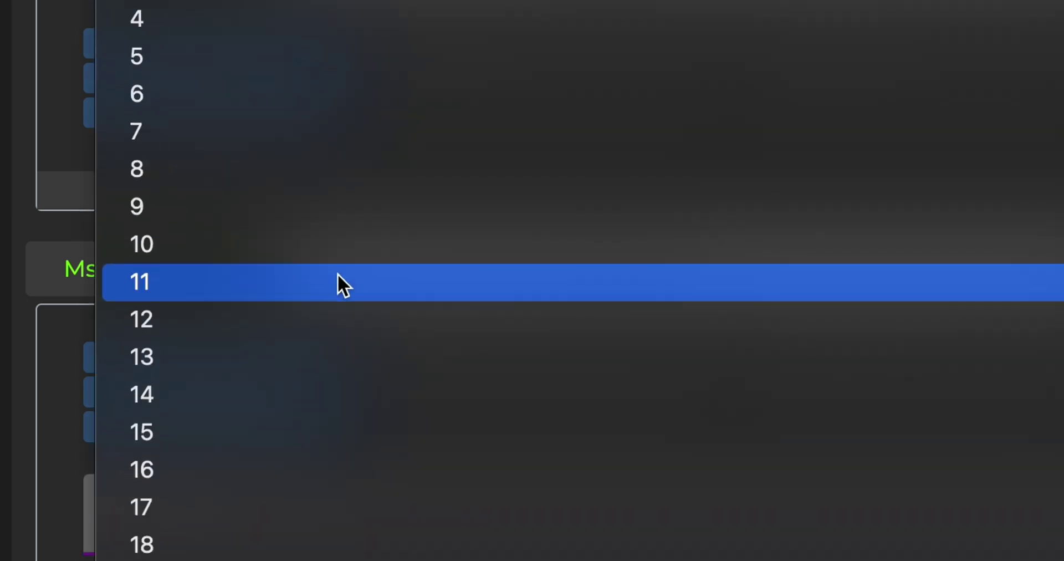